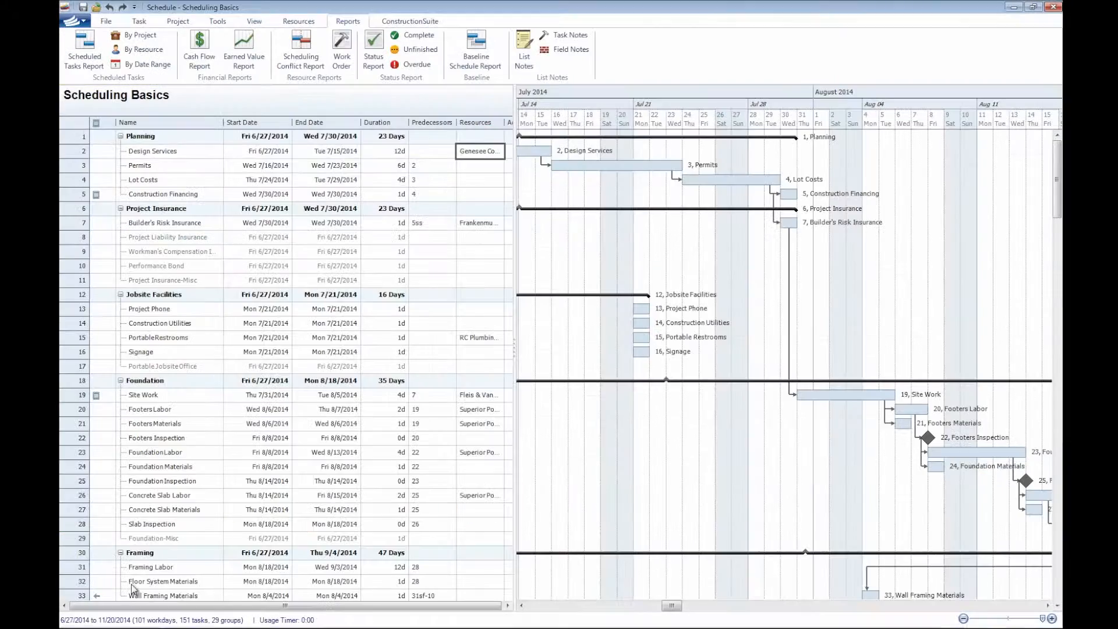
click(679, 252)
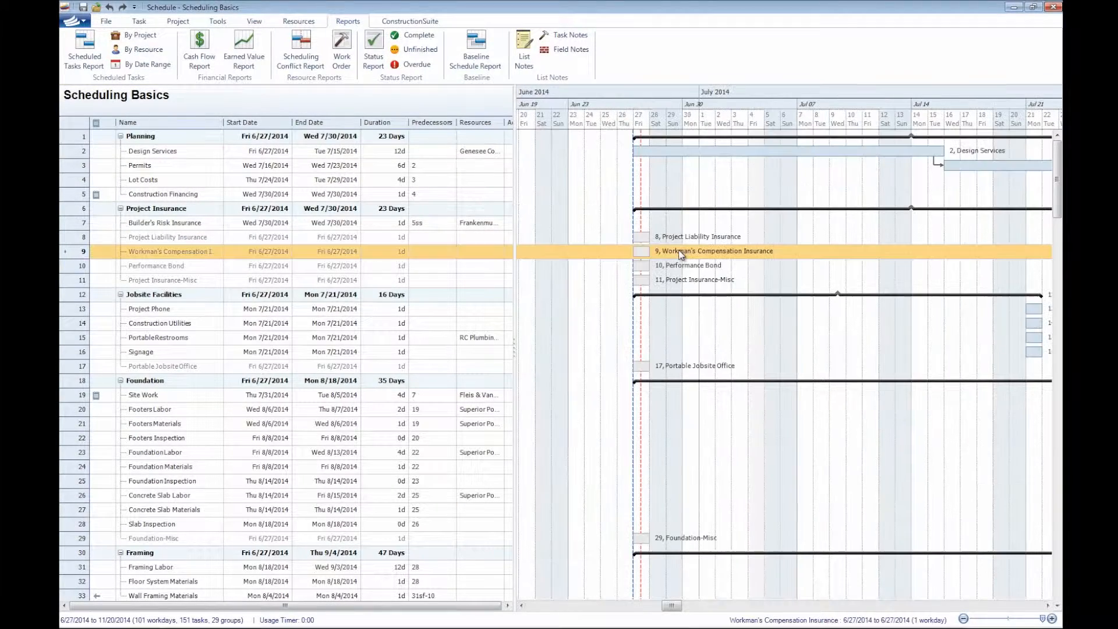
drag(922, 313, 776, 344)
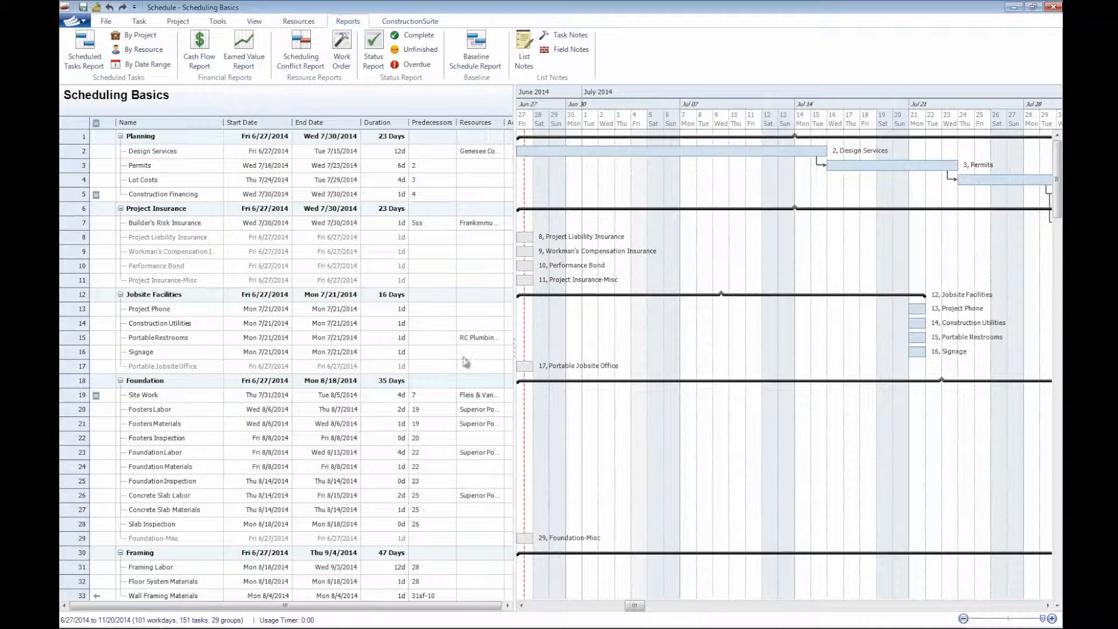
click(473, 250)
Open the resource assignments of the Framing Labor task in the Framing group.
scroll(493, 411, down, 5)
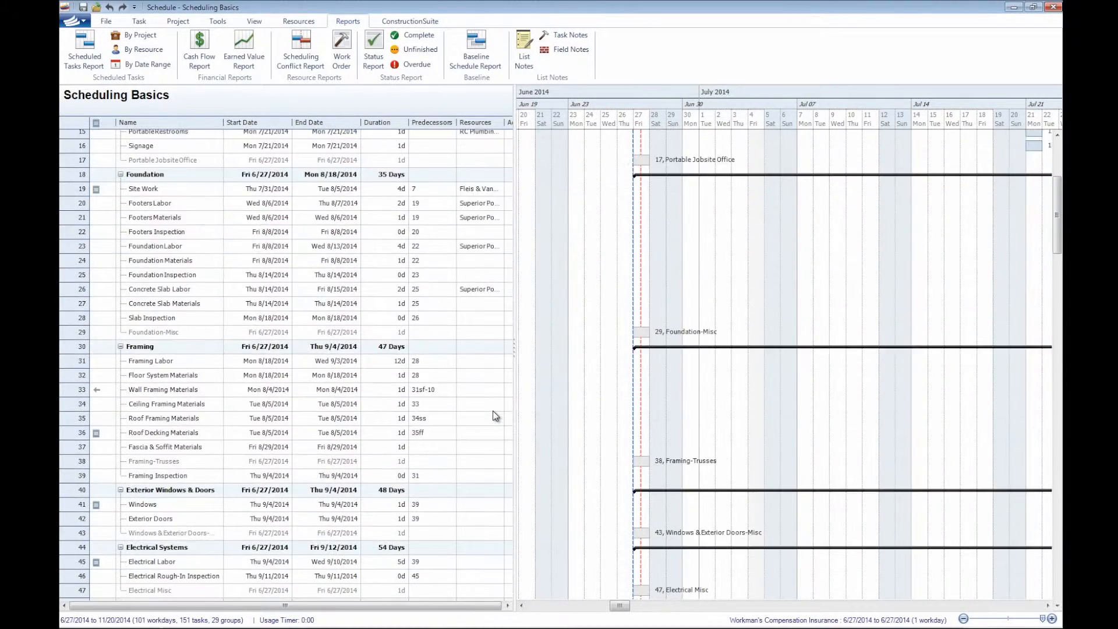
scroll(492, 410, down, 2)
click(487, 295)
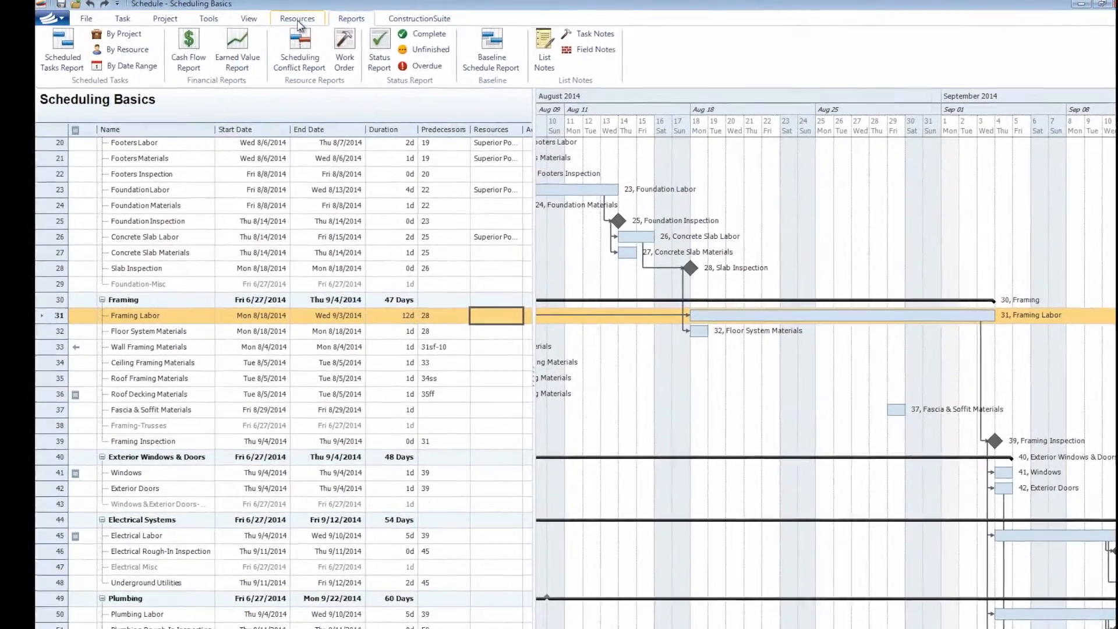
click(298, 20)
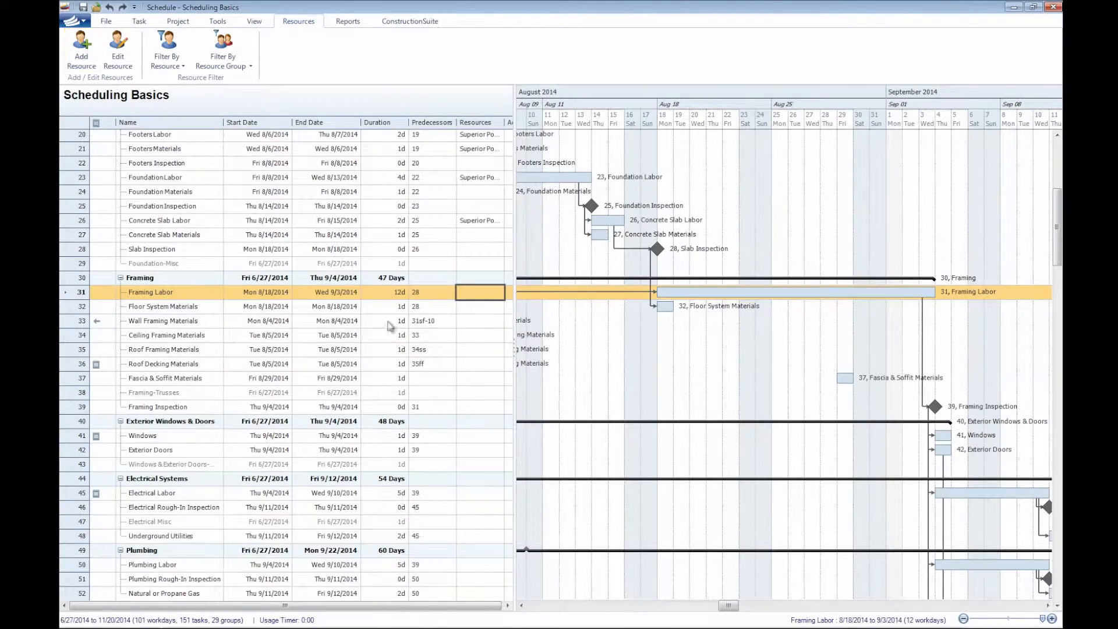
right_click(463, 292)
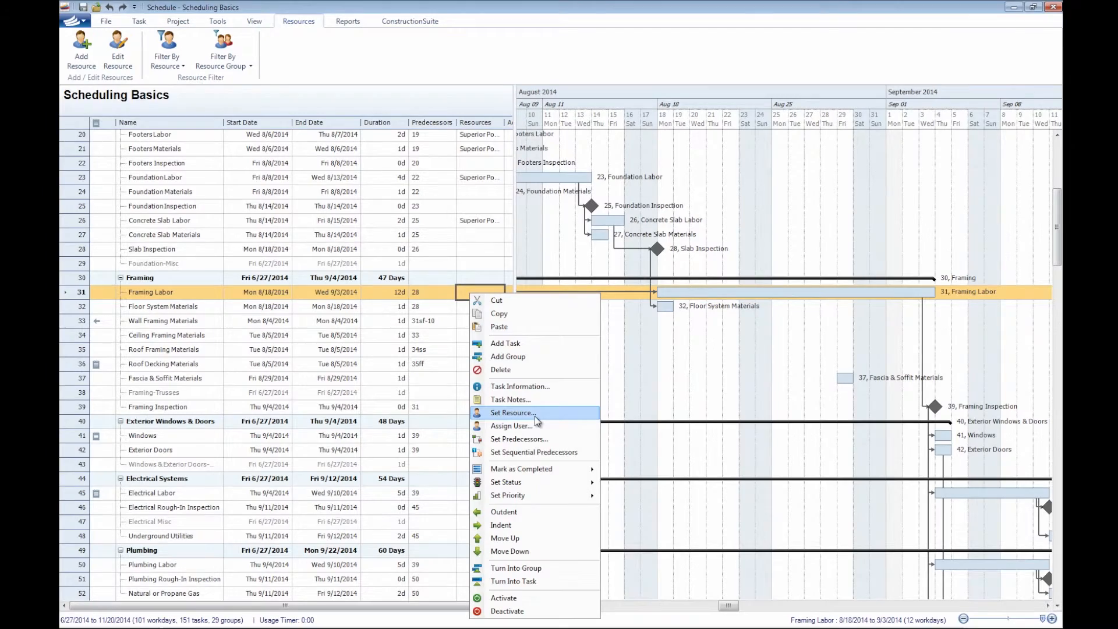
click(461, 289)
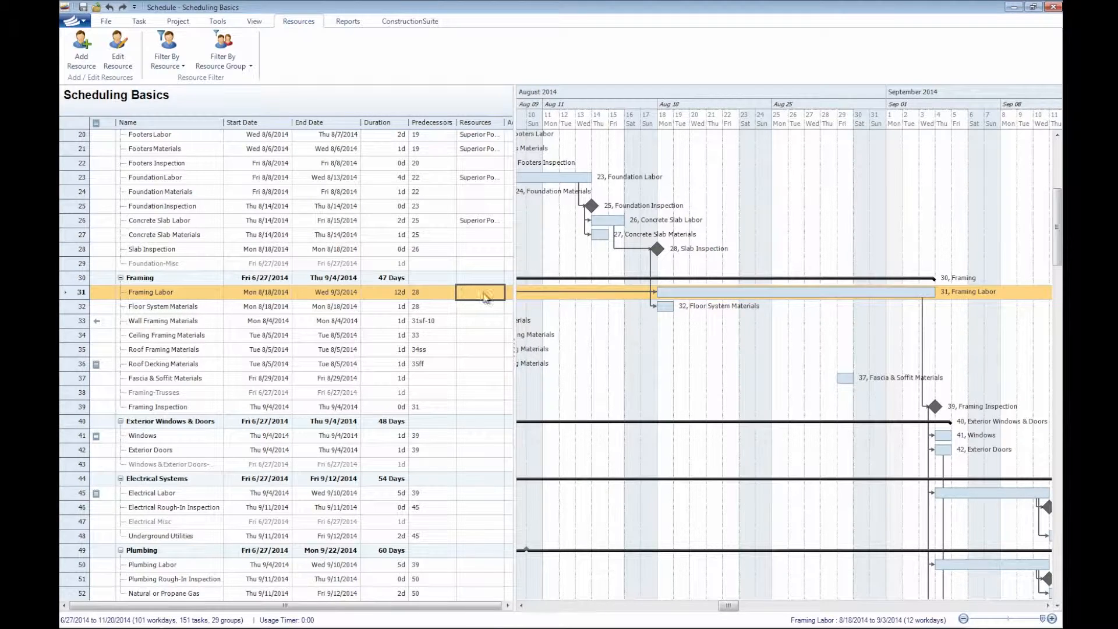
double_click(483, 297)
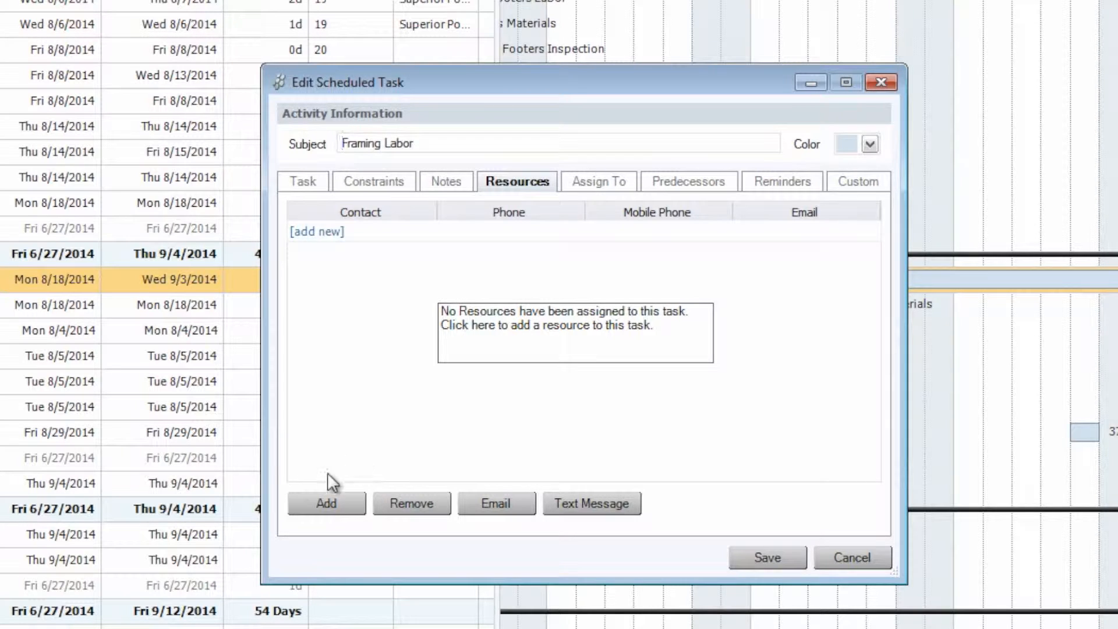
Assign White Creek Construction and Home Inspections, Inc. from the Frame Labor group to the task, continuing without certificates.
click(316, 502)
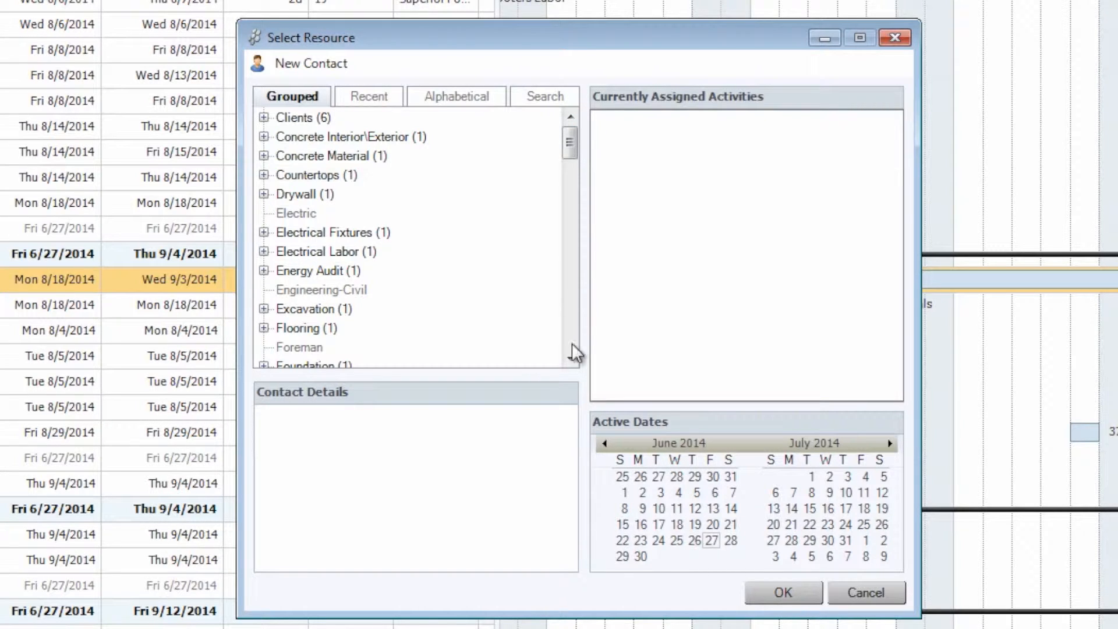
click(566, 365)
click(566, 365)
click(566, 365)
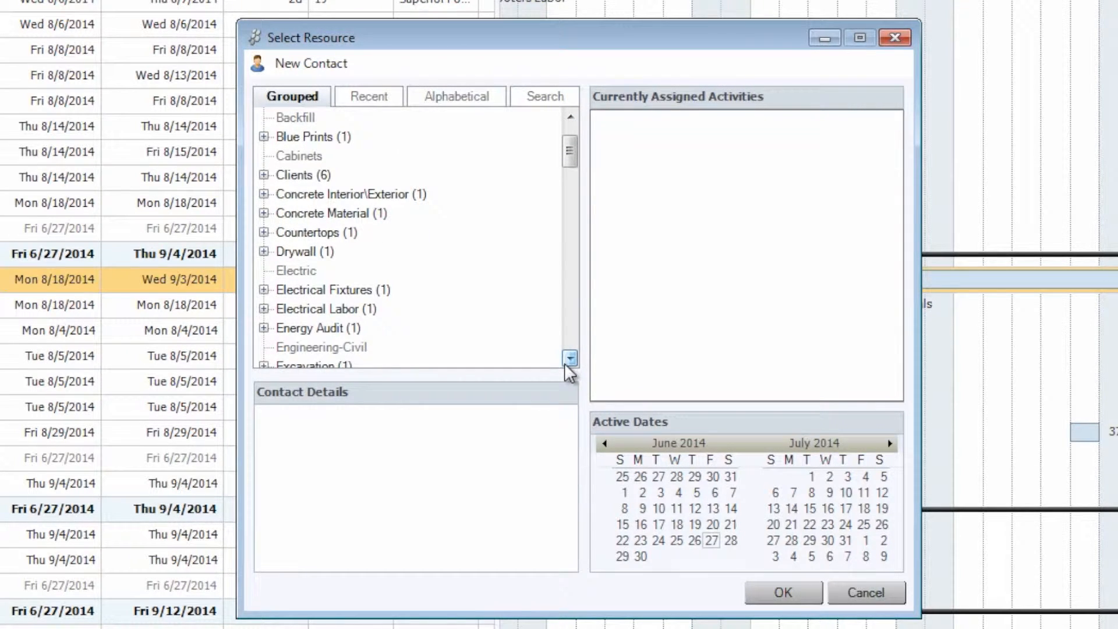
click(565, 365)
click(566, 365)
click(565, 365)
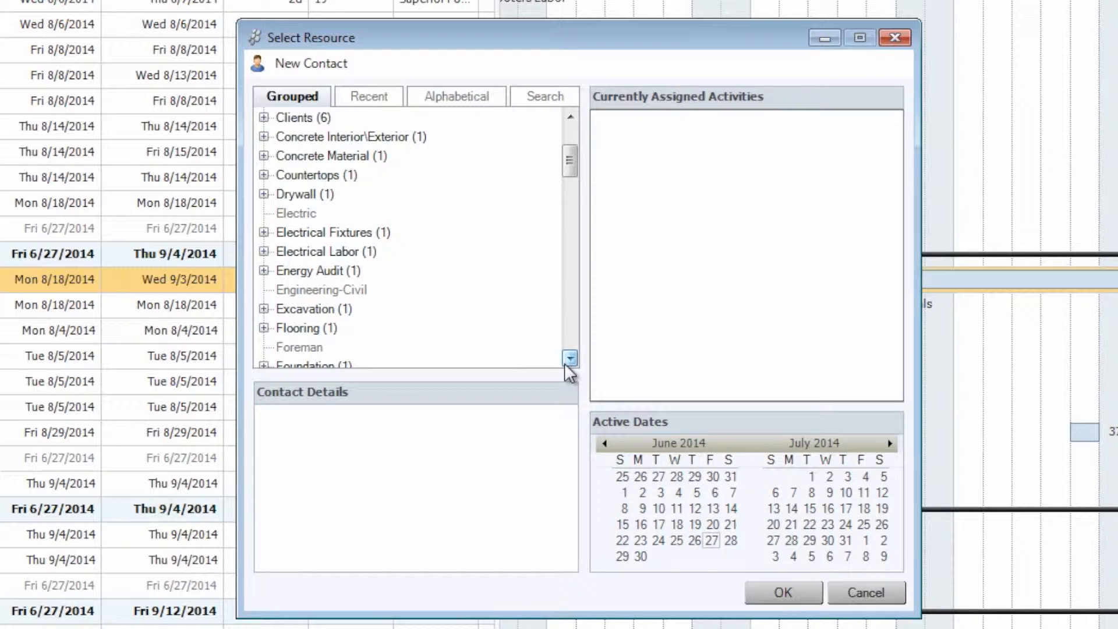
click(565, 365)
click(566, 365)
click(566, 365)
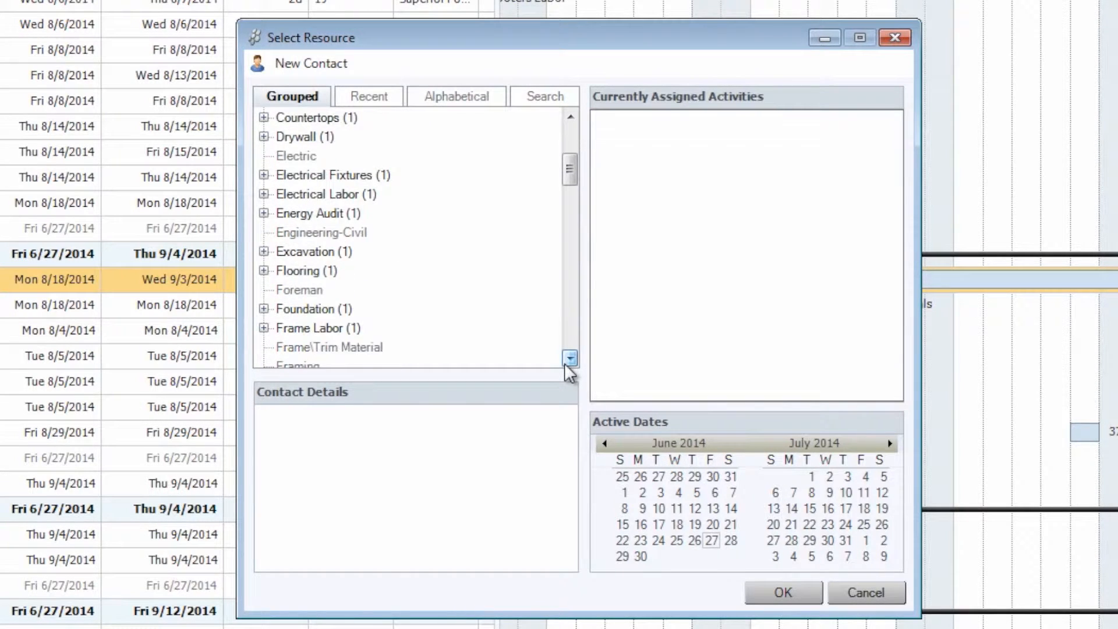
click(565, 365)
click(566, 365)
click(566, 365)
click(566, 366)
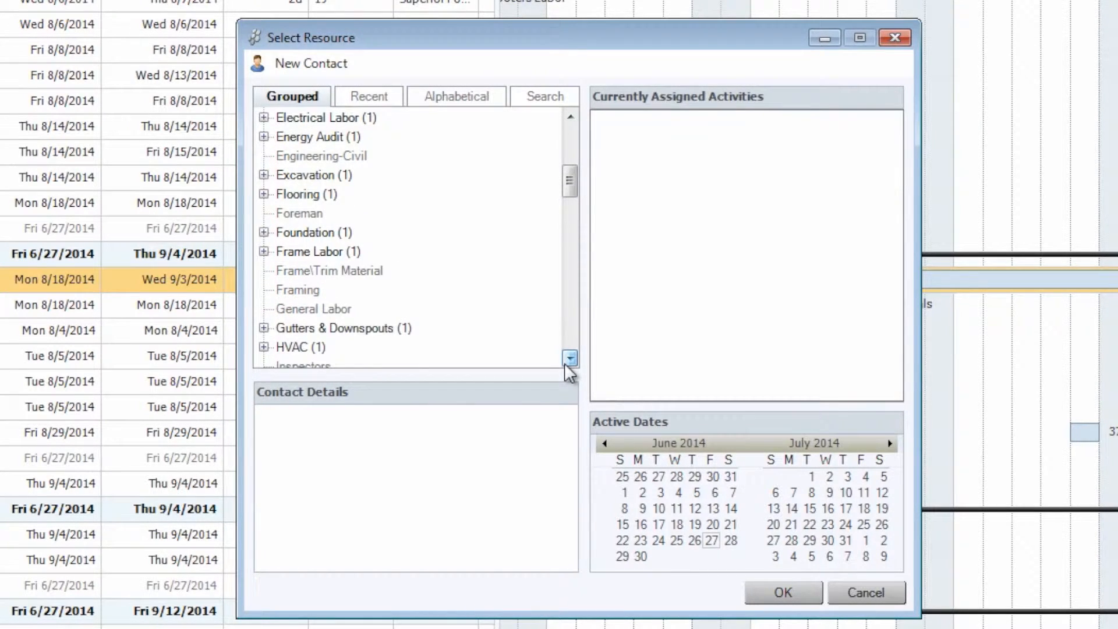
double_click(323, 252)
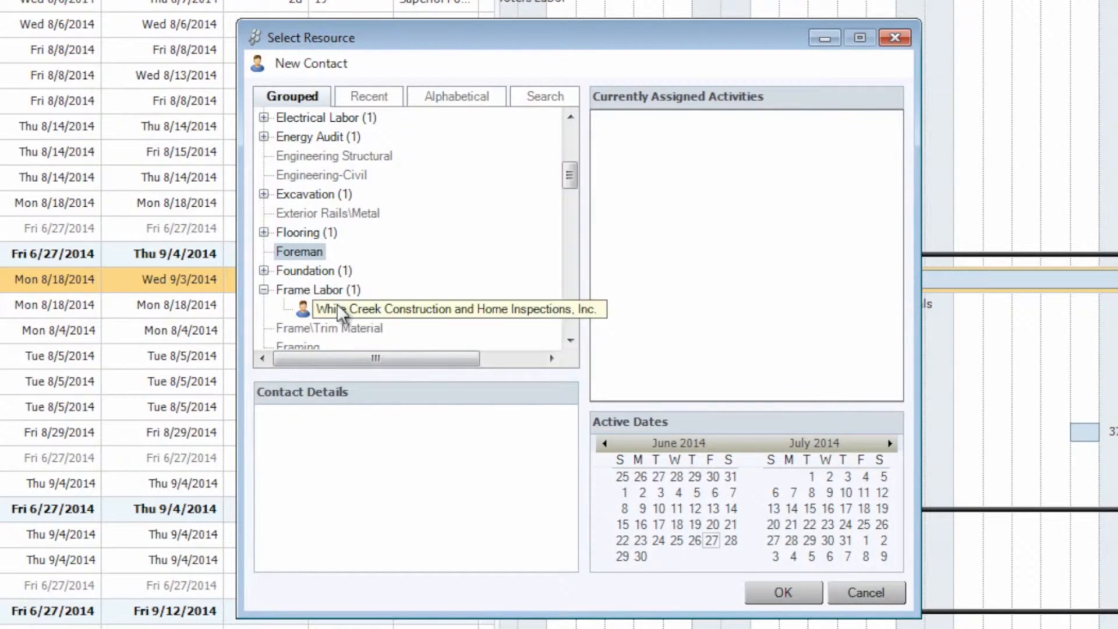
click(440, 307)
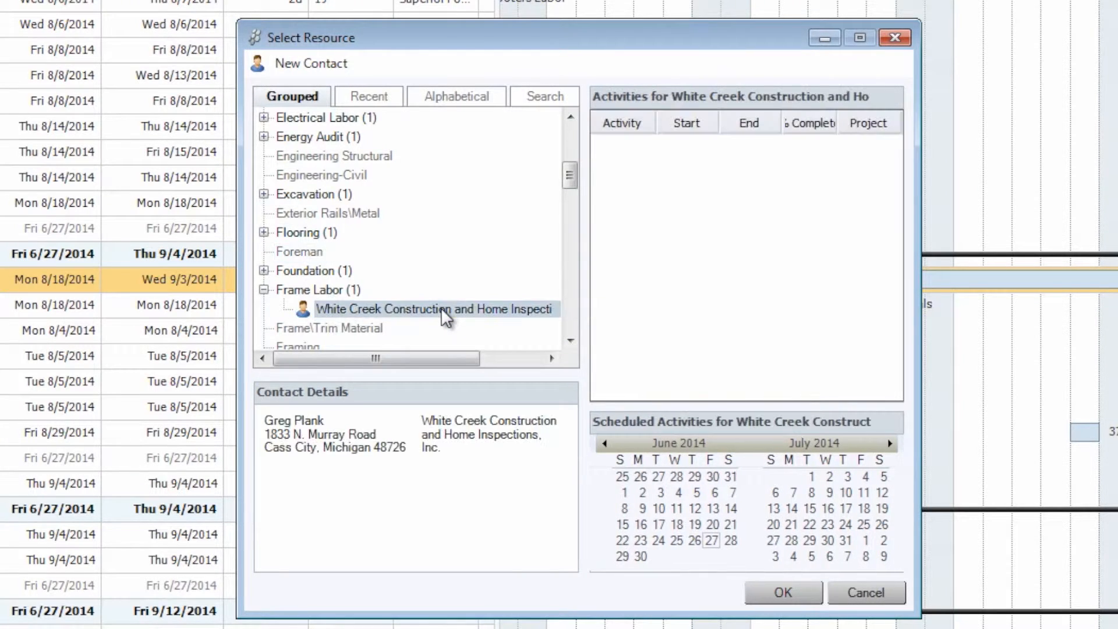
click(766, 588)
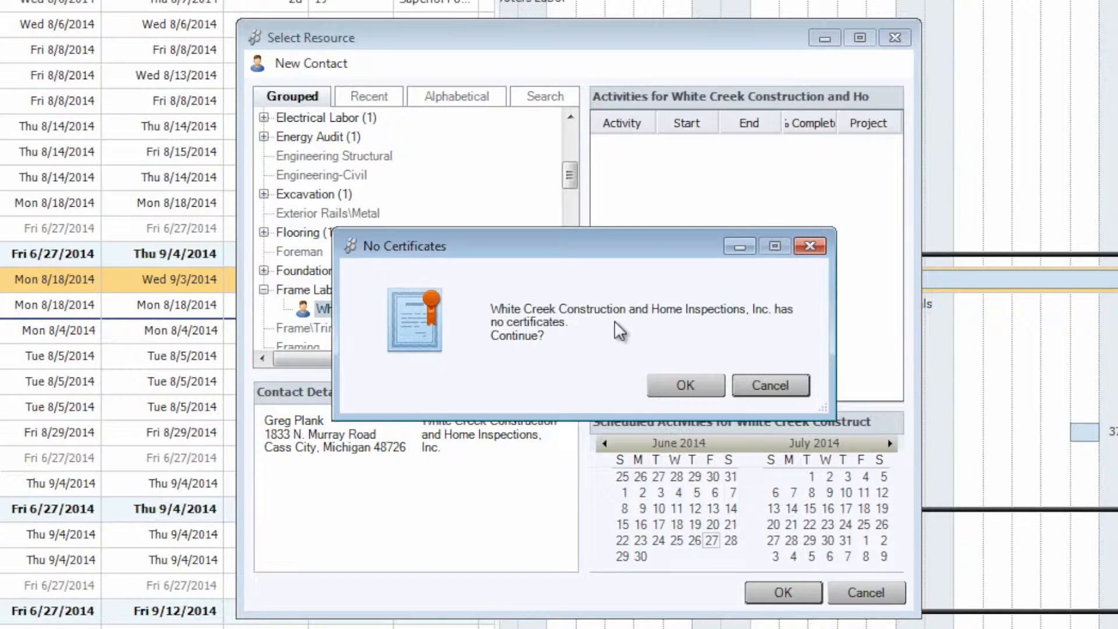
click(687, 386)
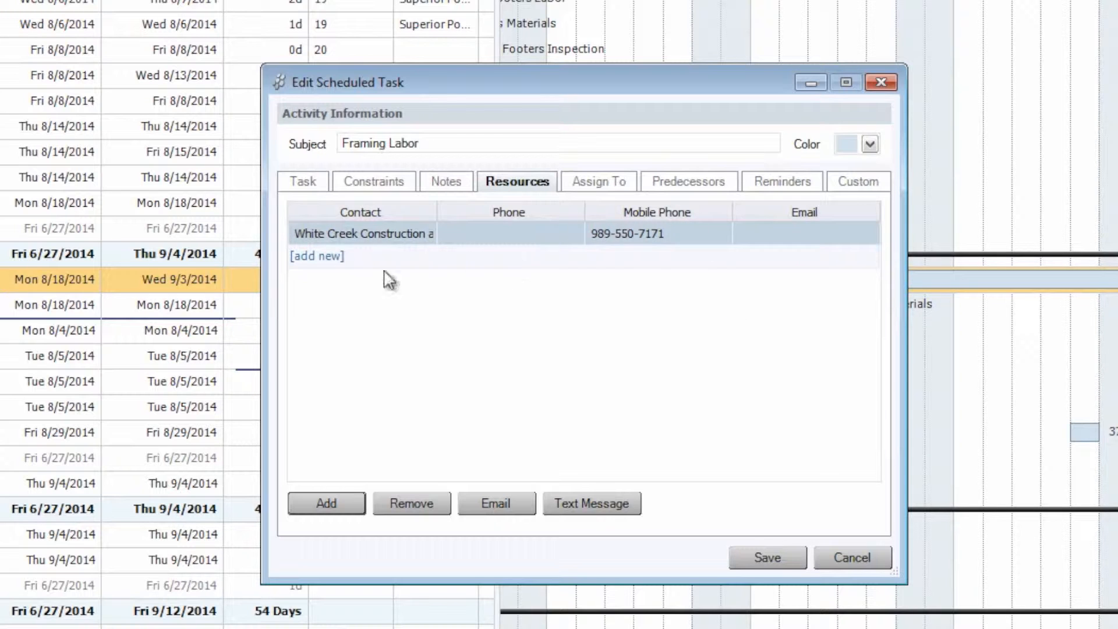
Check the text message form for the assigned resource without sending anything, and save the Framing Labor task.
click(600, 505)
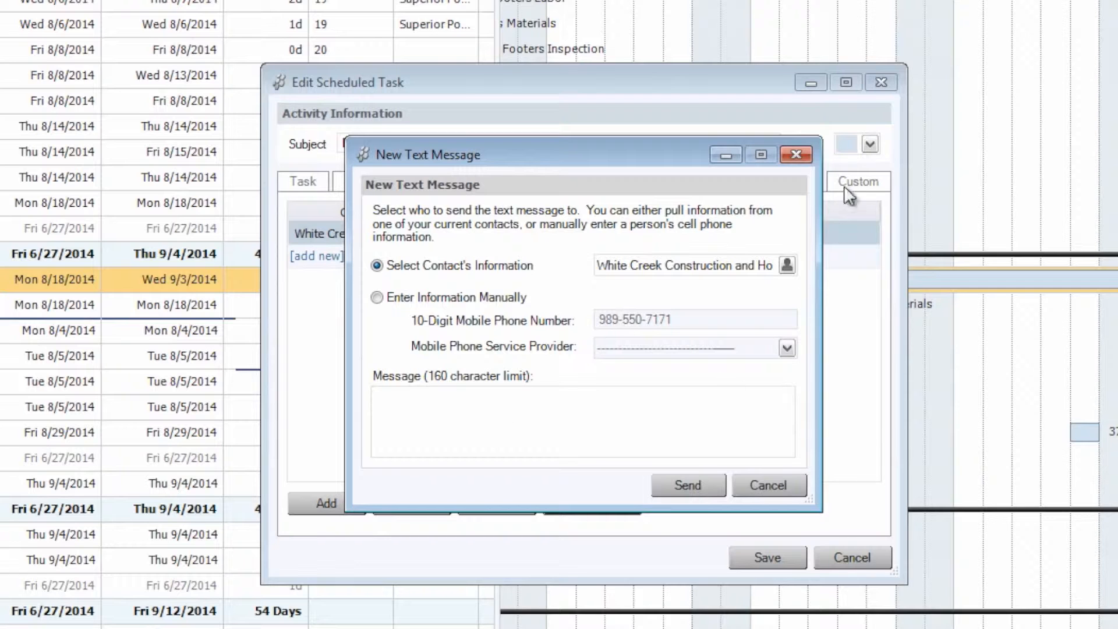
click(796, 156)
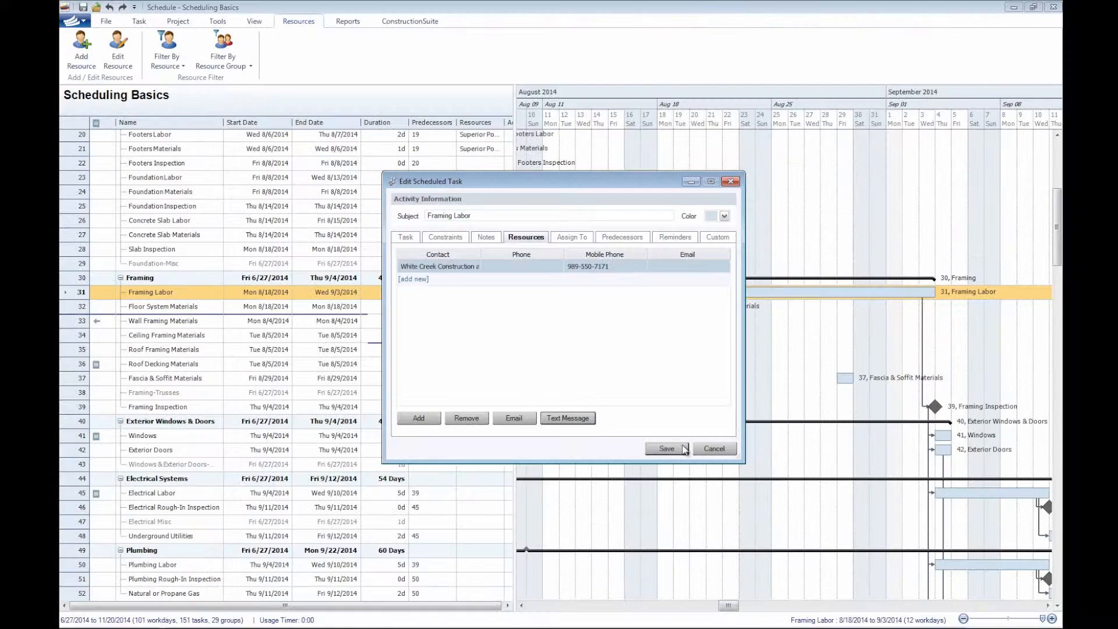
click(684, 449)
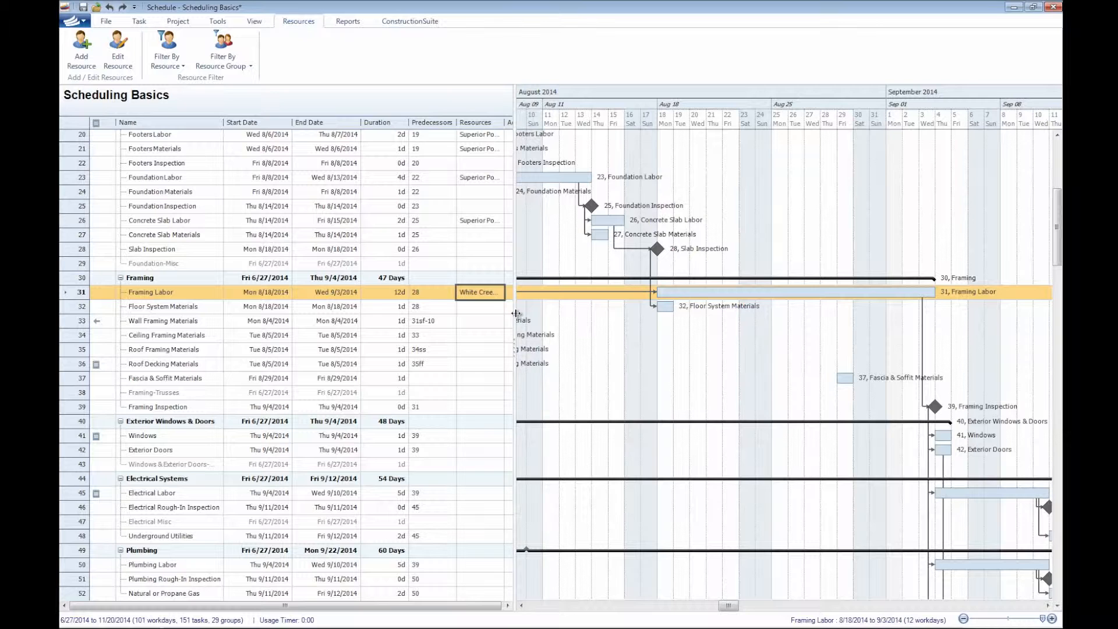
Reopen the Framing Labor task to review its assigned resource and its contact options, and save it.
double_click(502, 301)
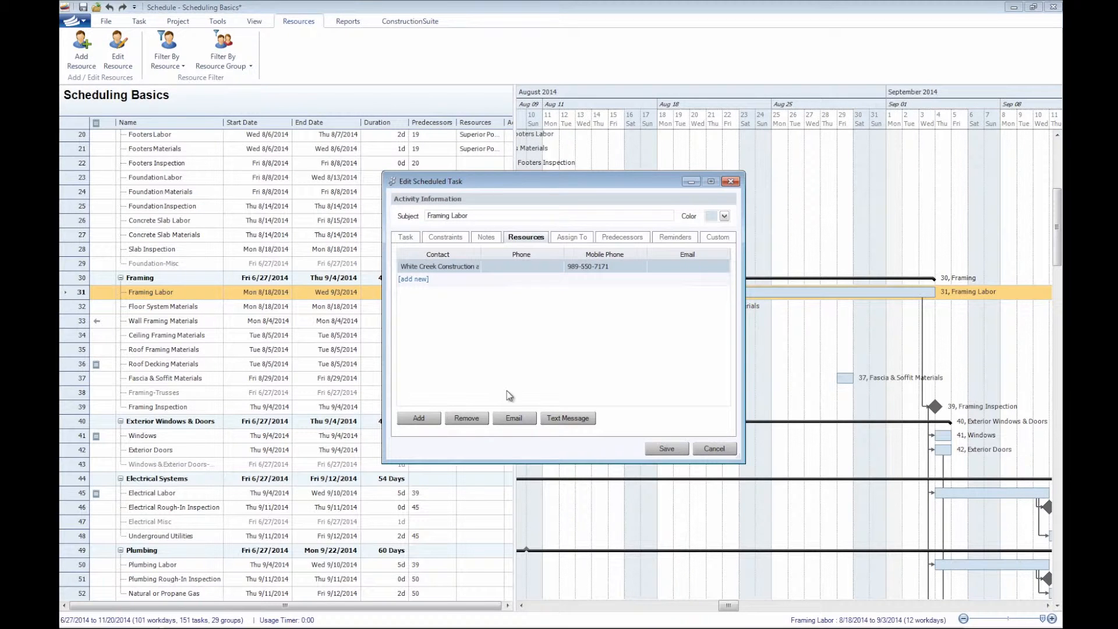
click(667, 449)
Filter the schedule to the tasks assigned to the resource Superior Poured Wall.
drag(1059, 224, 1061, 167)
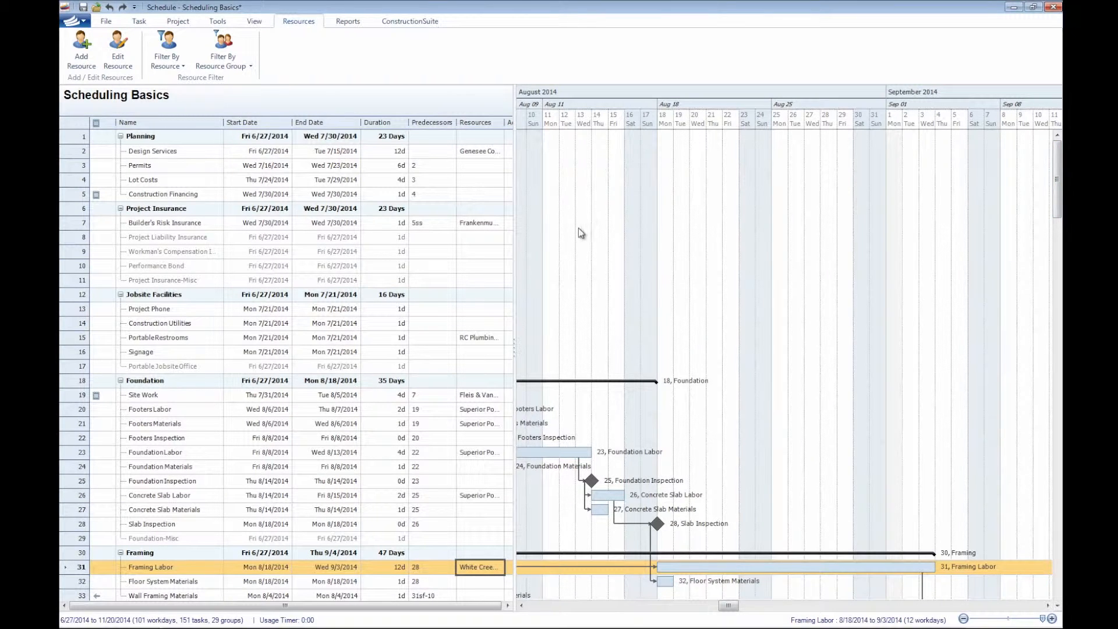
drag(579, 315, 766, 302)
drag(634, 312, 774, 314)
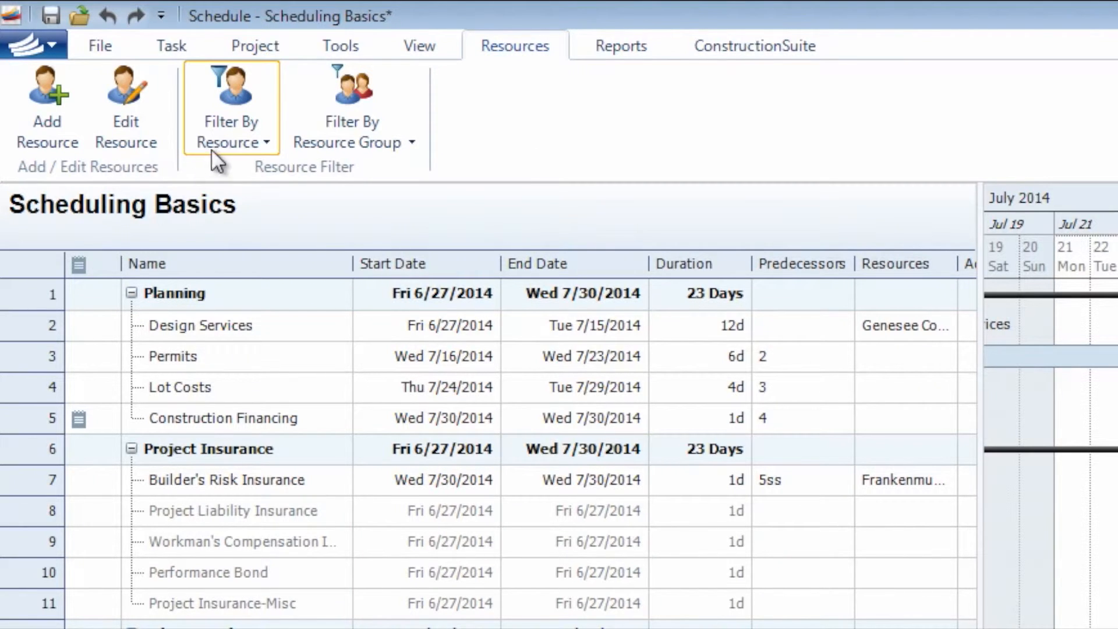
click(226, 135)
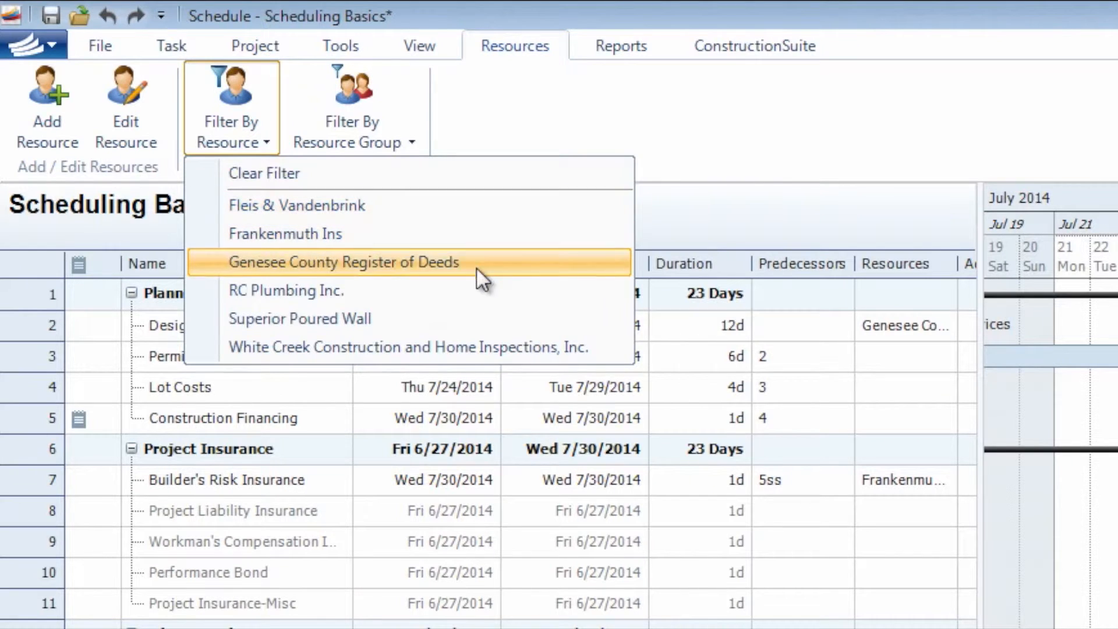
click(484, 318)
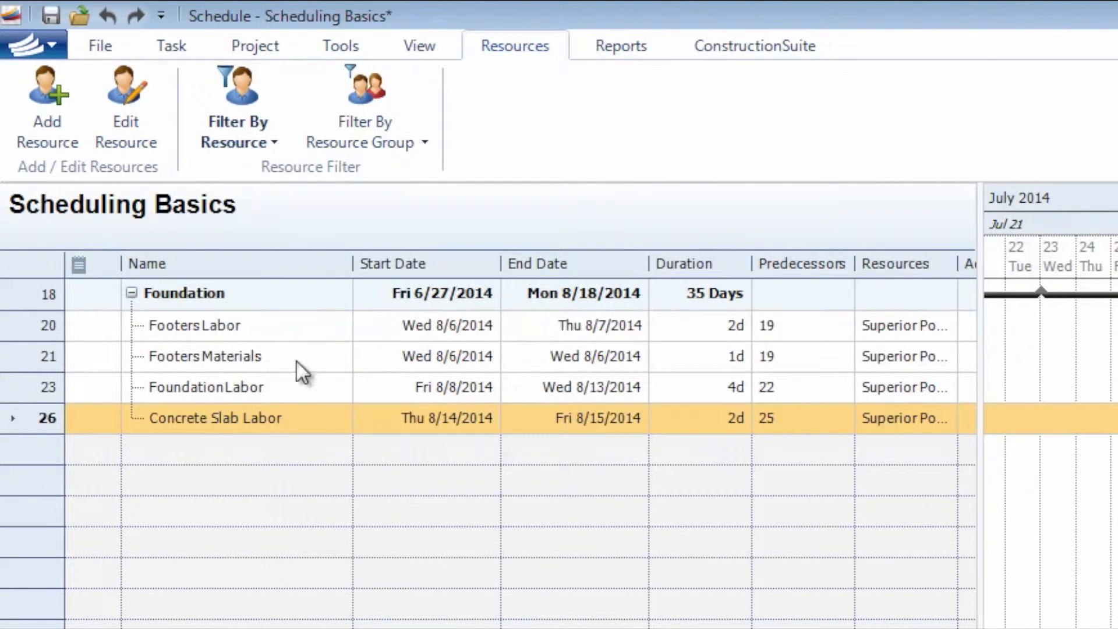
Clear the resource filter and examine the available resource group filters without applying one.
click(210, 134)
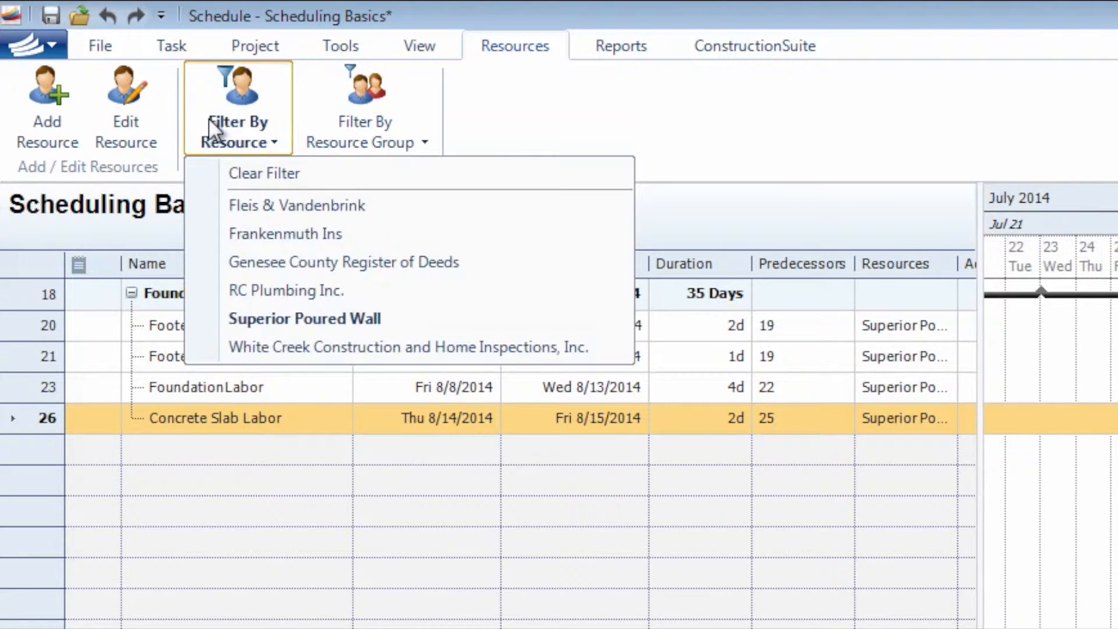
click(320, 169)
click(403, 131)
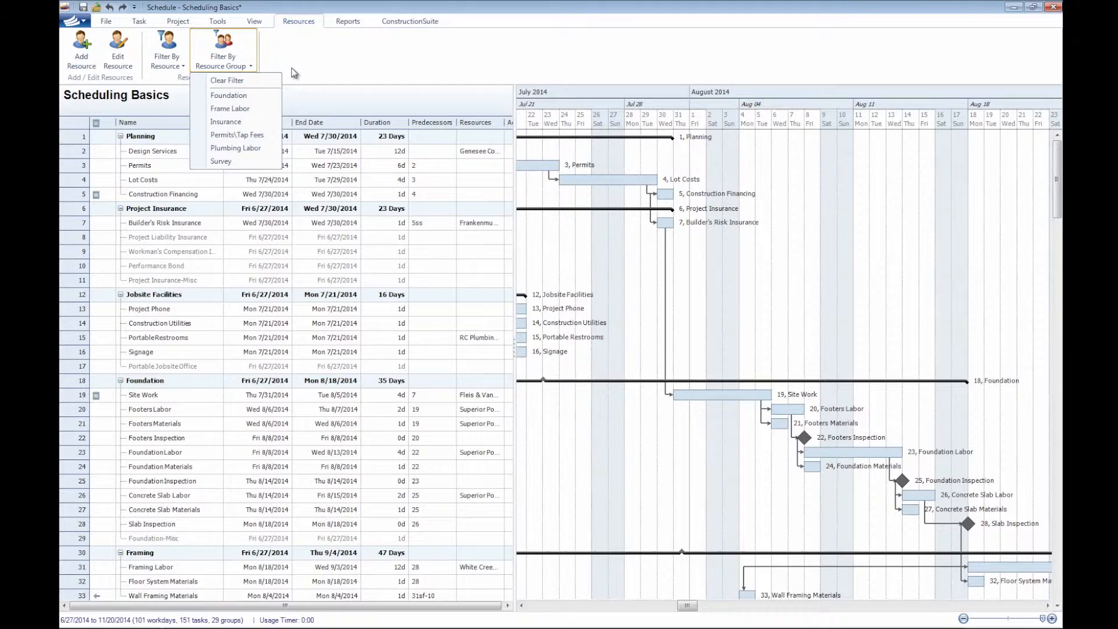
click(294, 72)
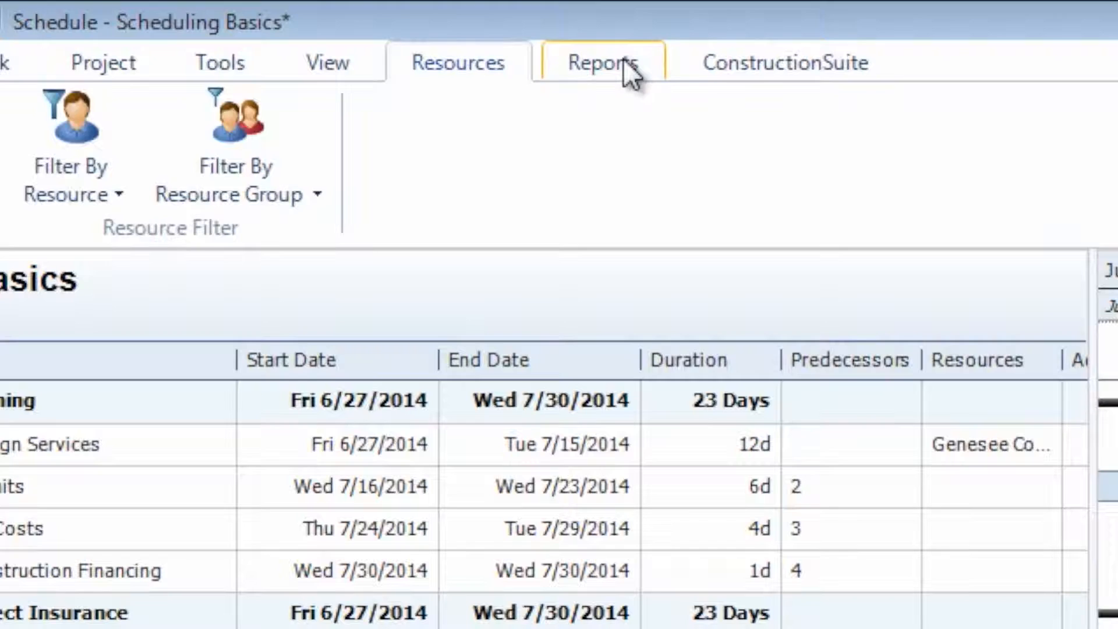
Start generating the Work Order resource report for the schedule.
click(353, 20)
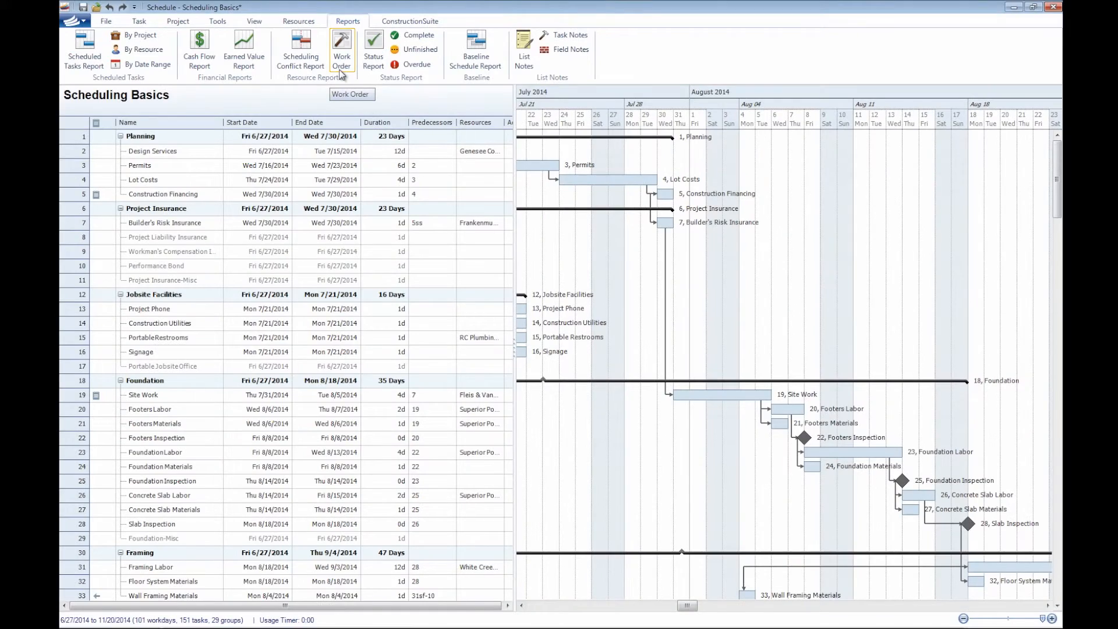
click(582, 207)
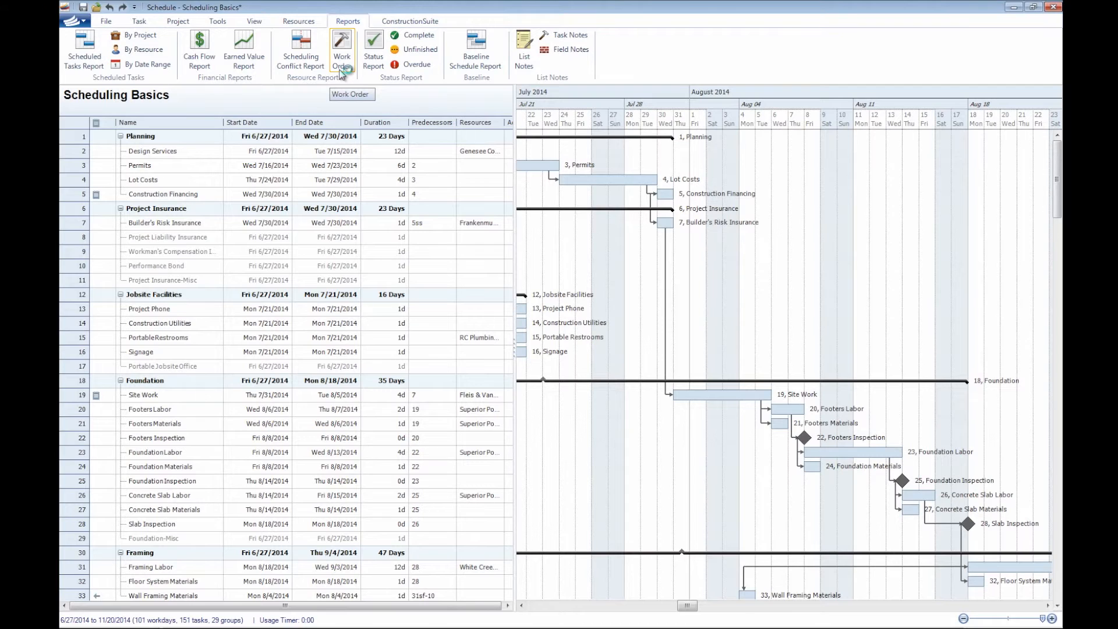